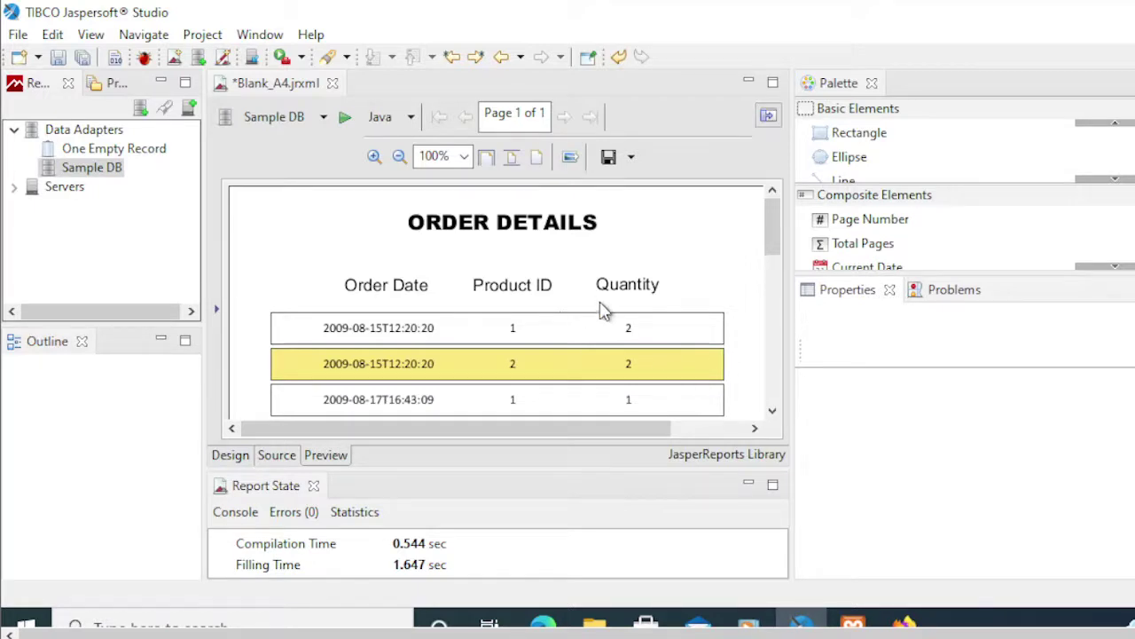
Step: Scroll the report preview to inspect Order Date values shown like 2009-08-15T12:20:20
scroll(604, 311, "down", 1)
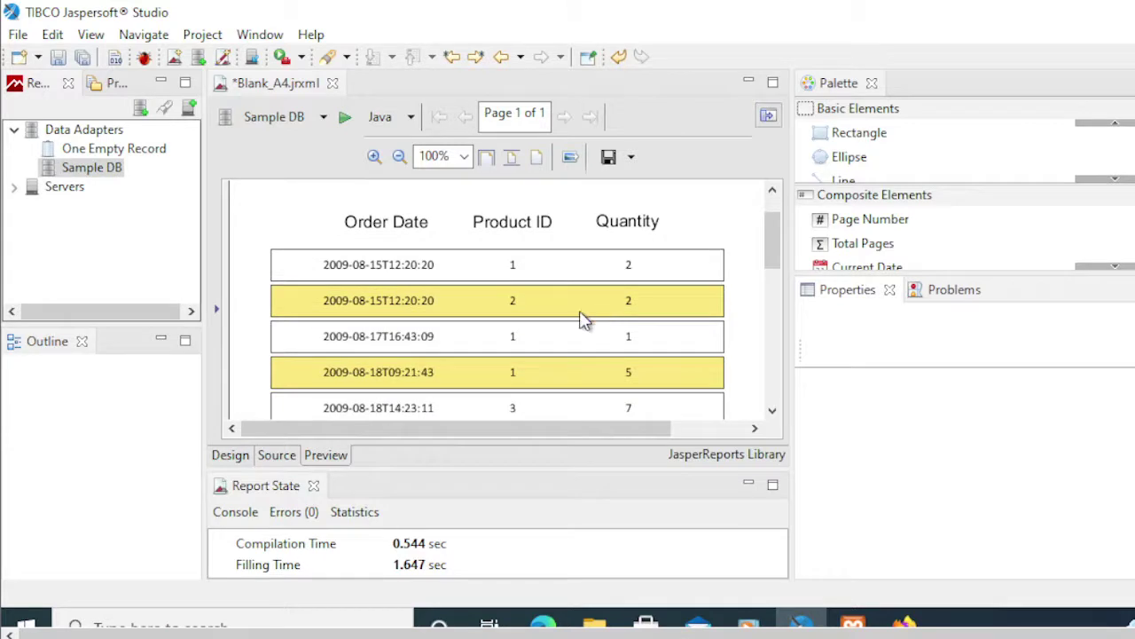
Step: Review the report's Styles definitions in the Design view's Outline
left_click(236, 458)
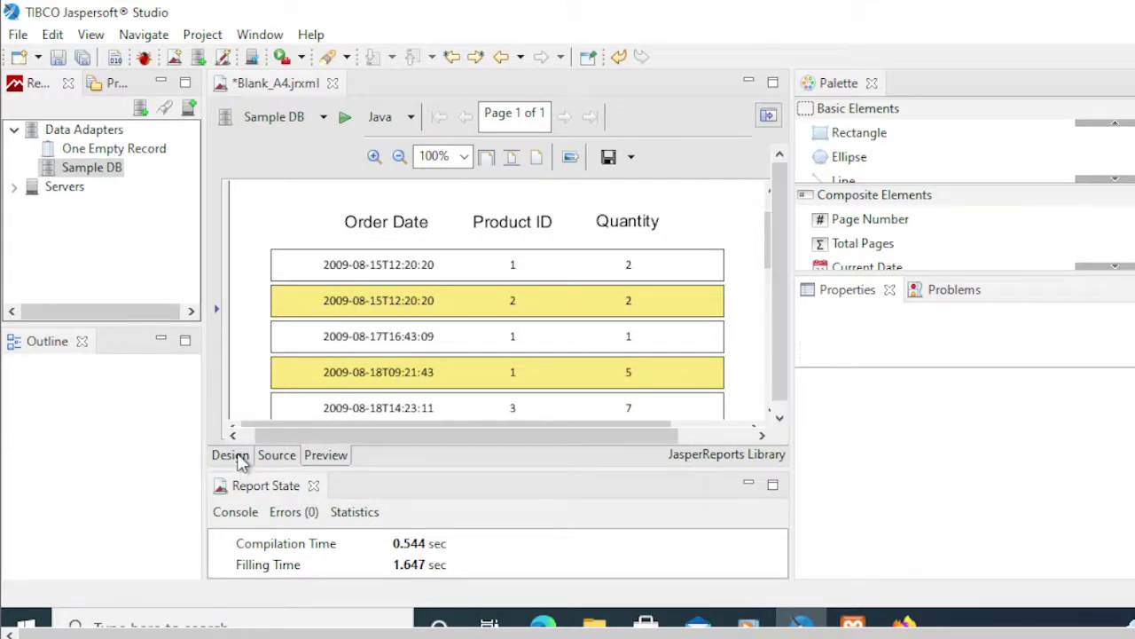
scroll(104, 483, "up", 5)
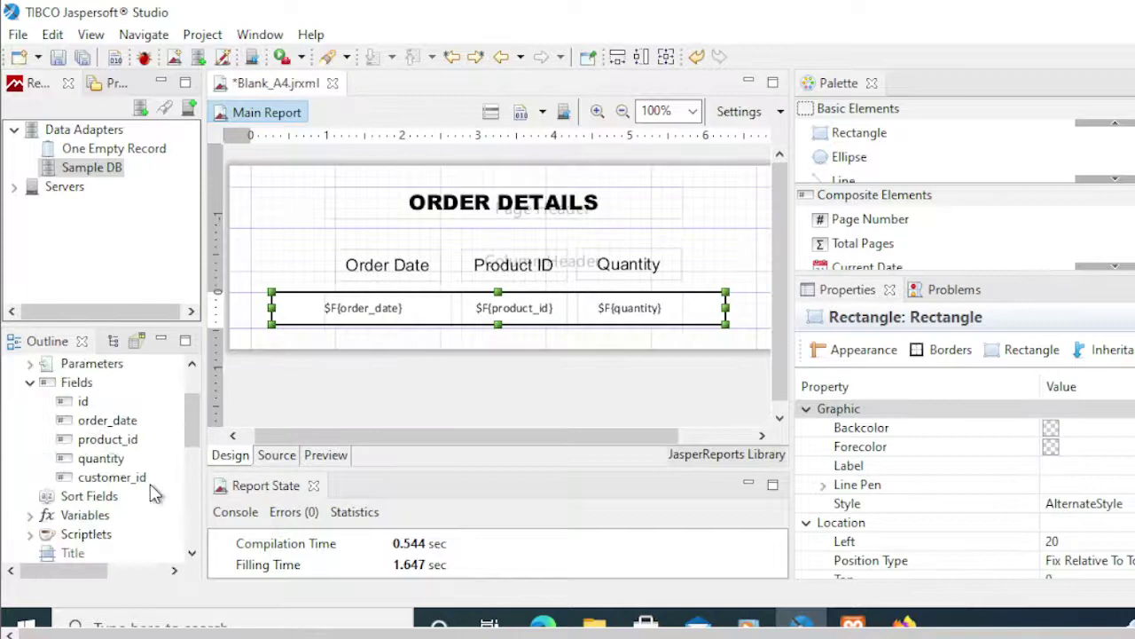
left_click(68, 388)
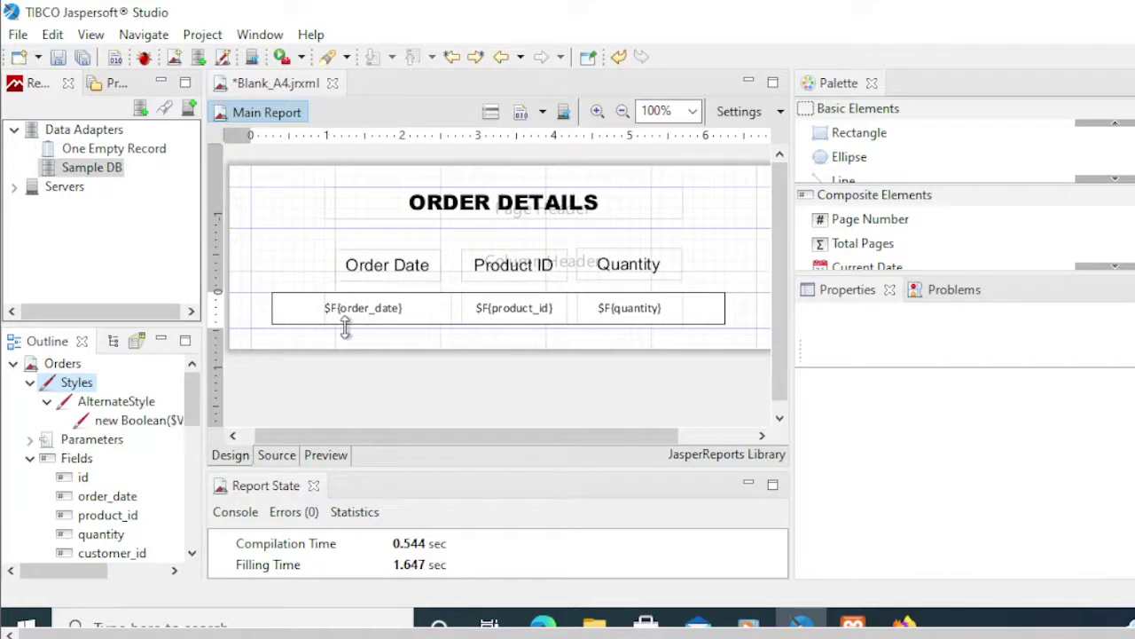
Step: Re-run the report preview, then bring up the dbsample orders table in phpMyAdmin
left_click(325, 454)
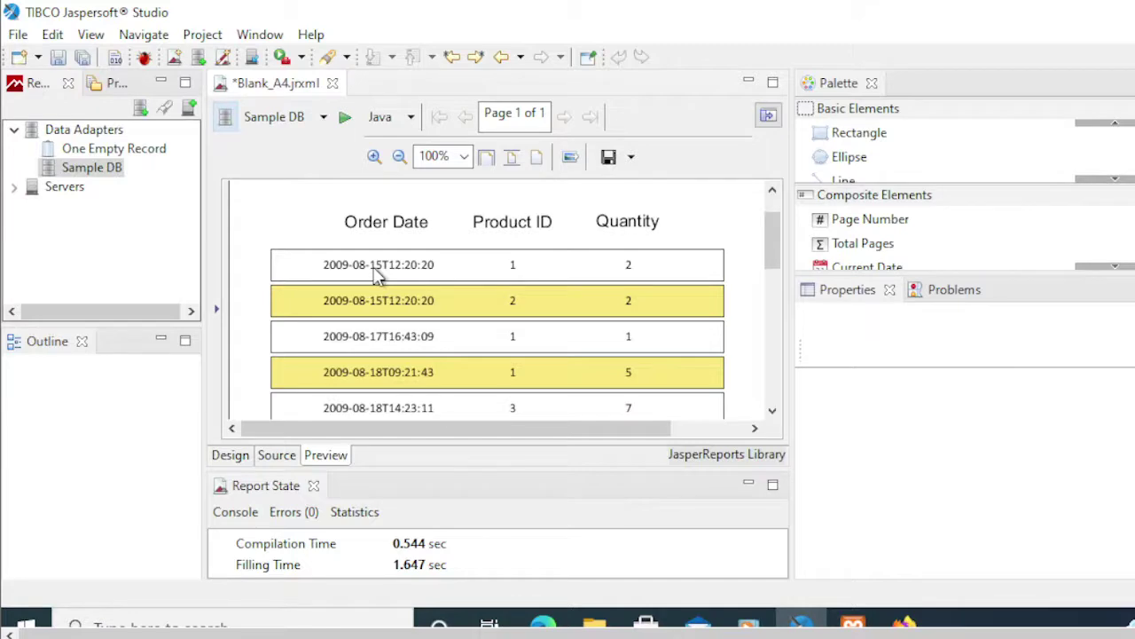
left_click(903, 624)
left_click(205, 26)
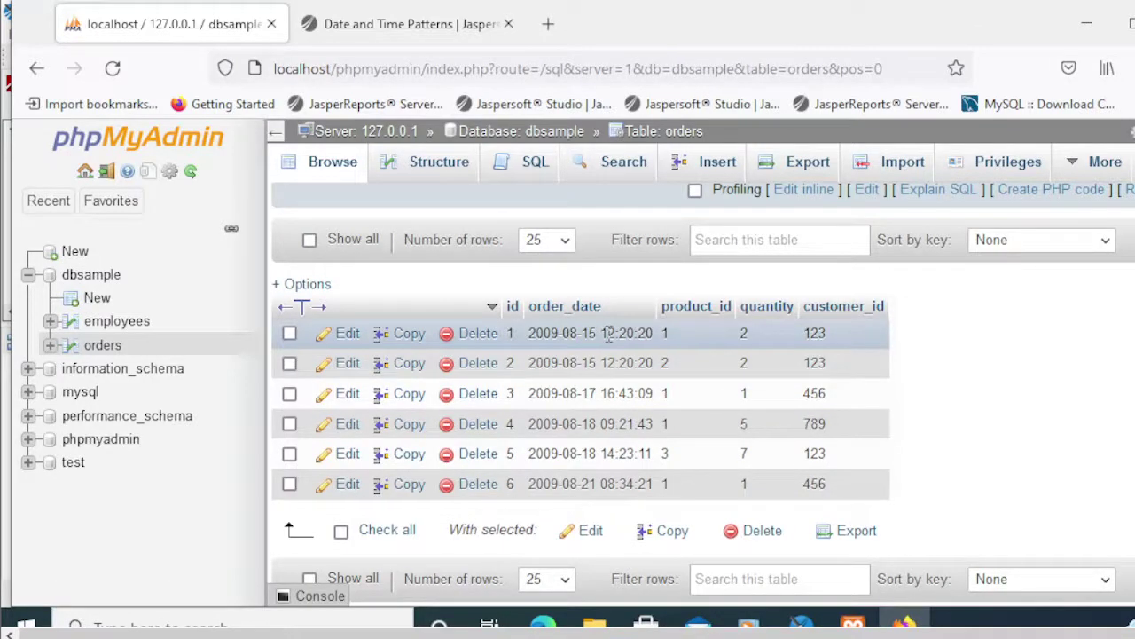
Step: Confirm order_date is a datetime column in the orders structure, then return to Jaspersoft Studio
left_click(434, 175)
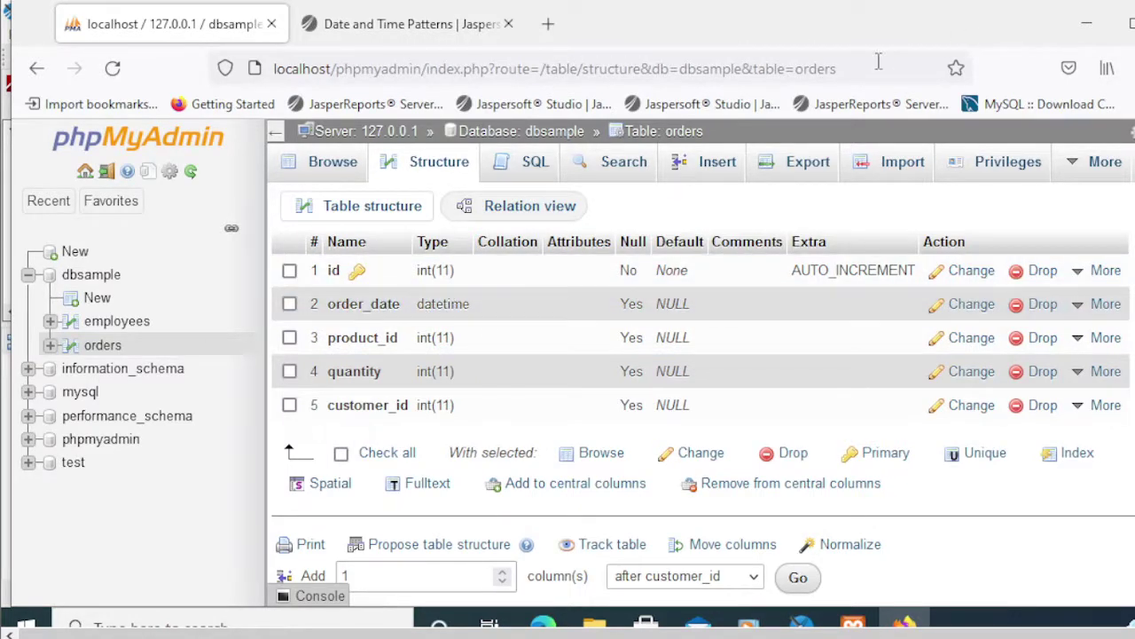
left_click(789, 624)
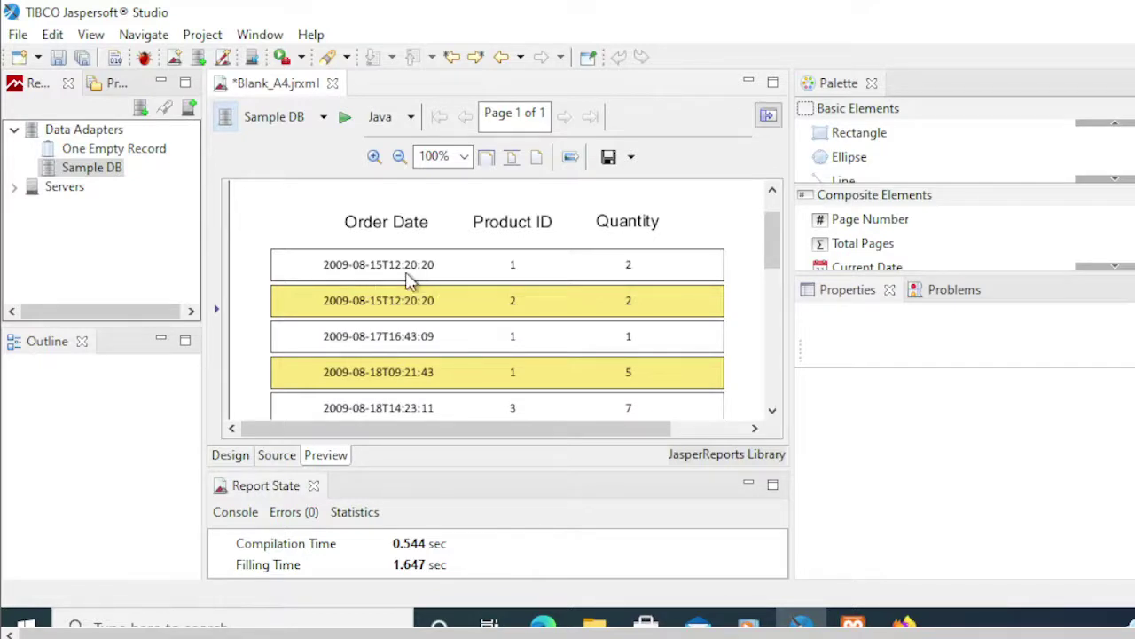
Step: Show the order_date field's properties in Design view, revealing its java.time.LocalDateTime class
left_click(234, 457)
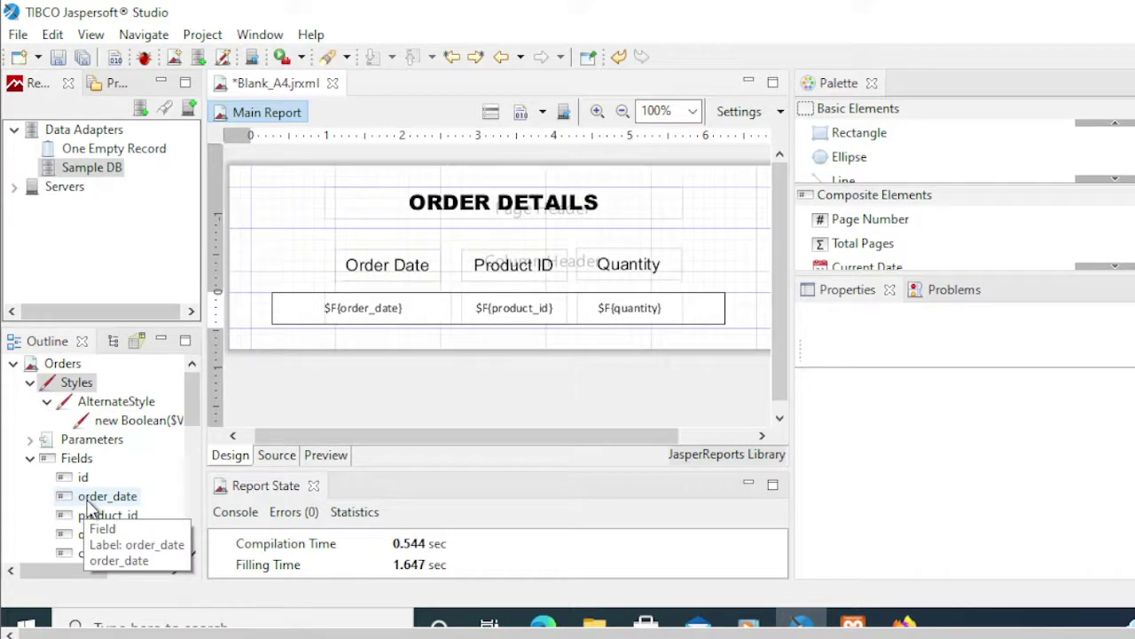
left_click(90, 499)
mouse_move(801, 625)
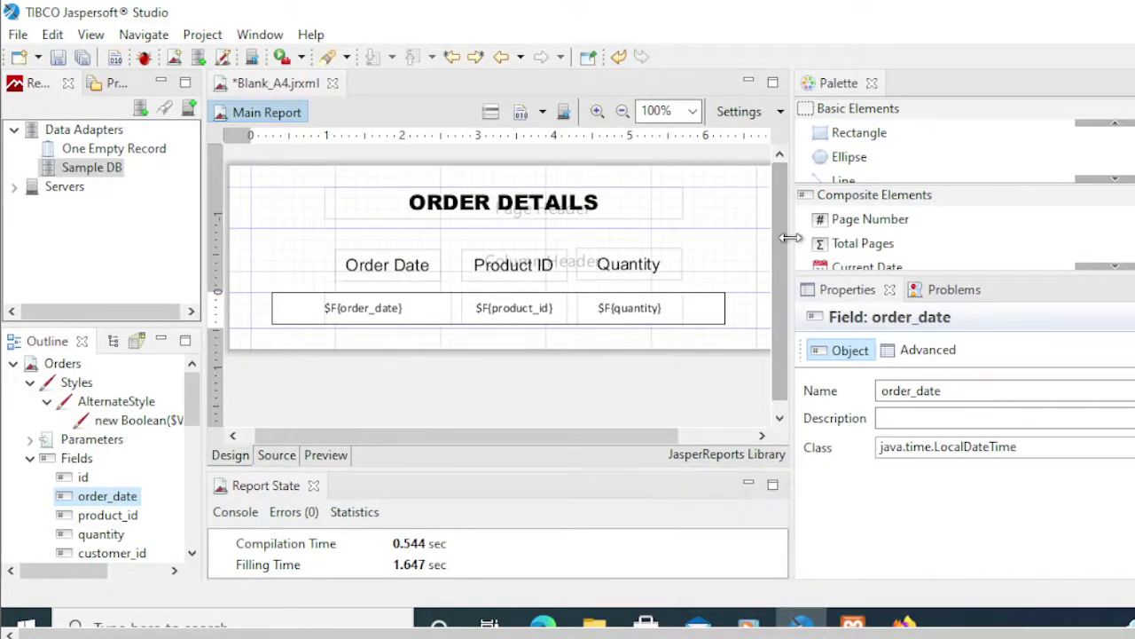
left_click_drag(790, 238, 585, 241)
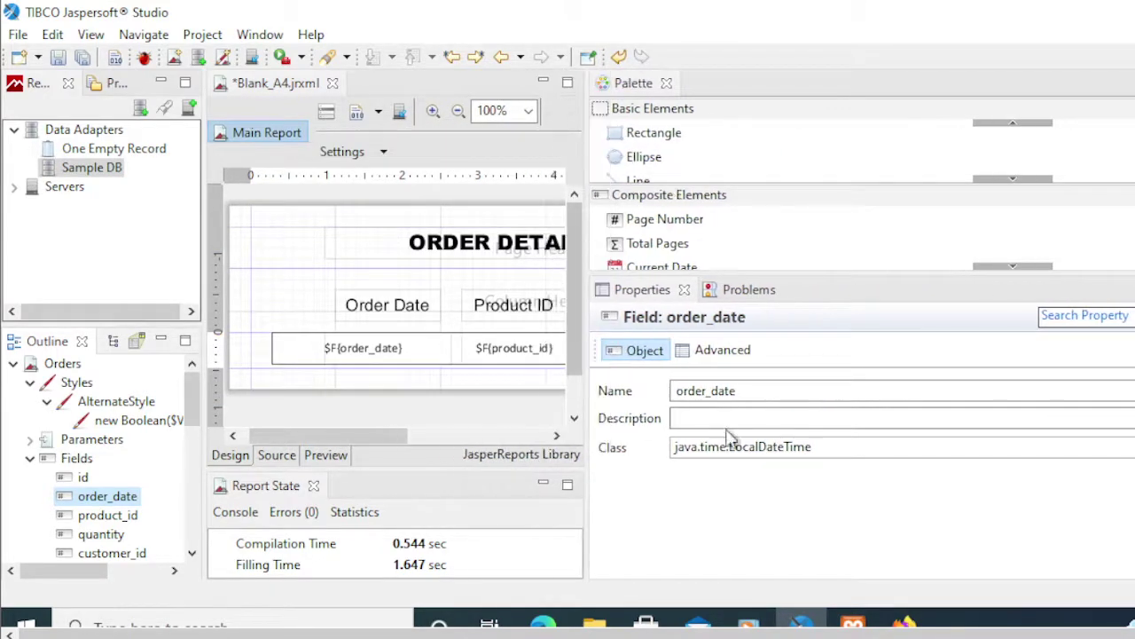
left_click(832, 449)
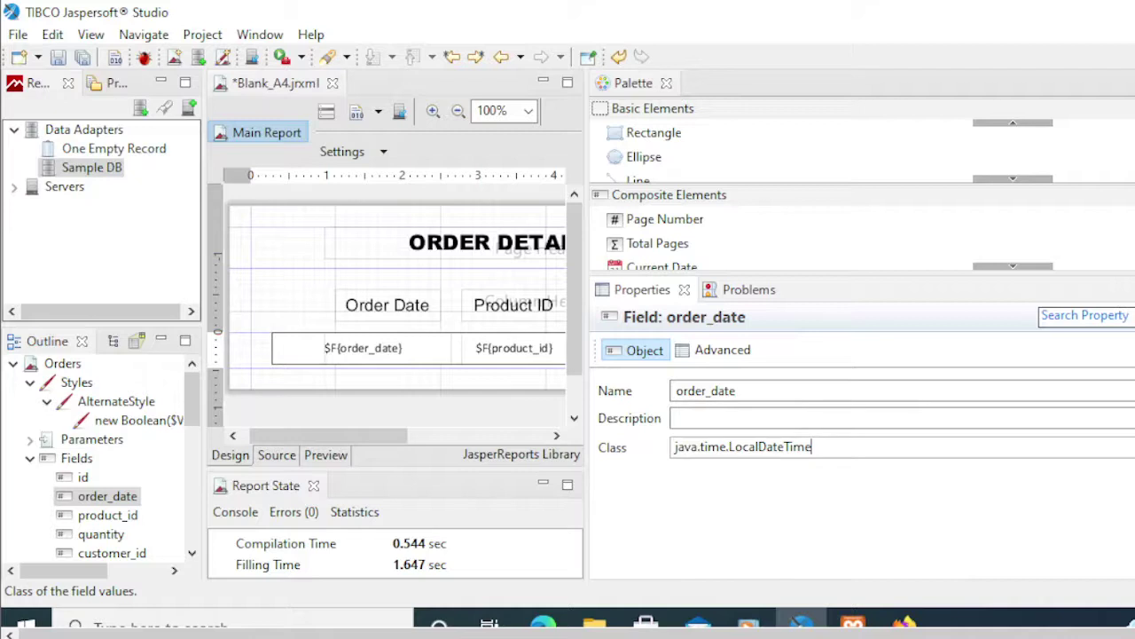
Step: Change the order_date field's class from java.time.LocalDateTime to java.sql.Timestamp
key("ctrl+space")
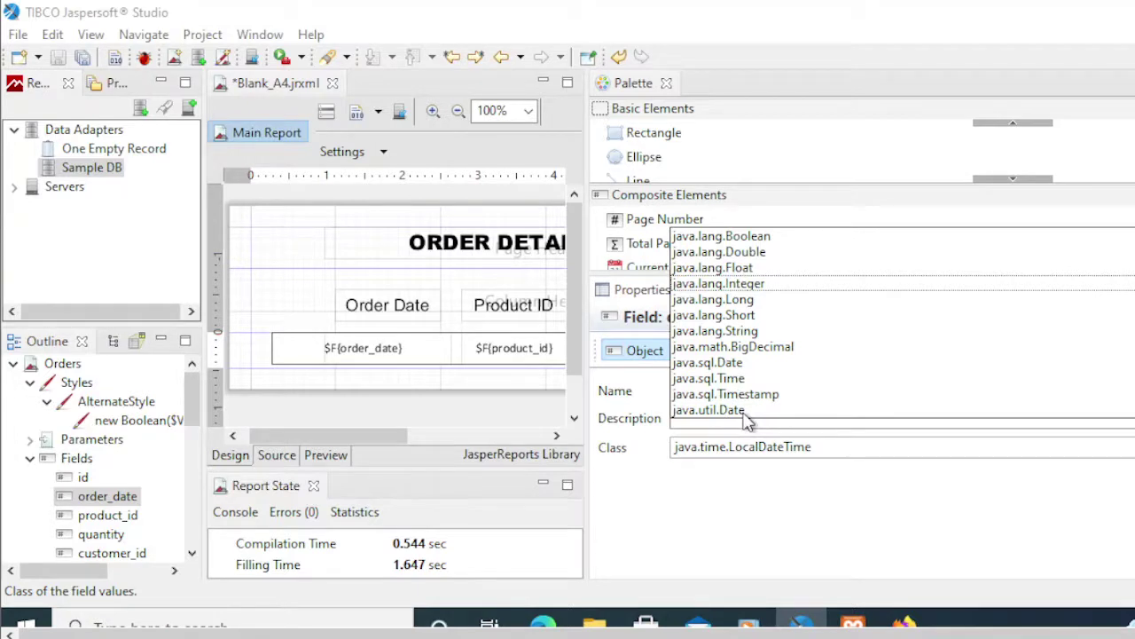
left_click(723, 394)
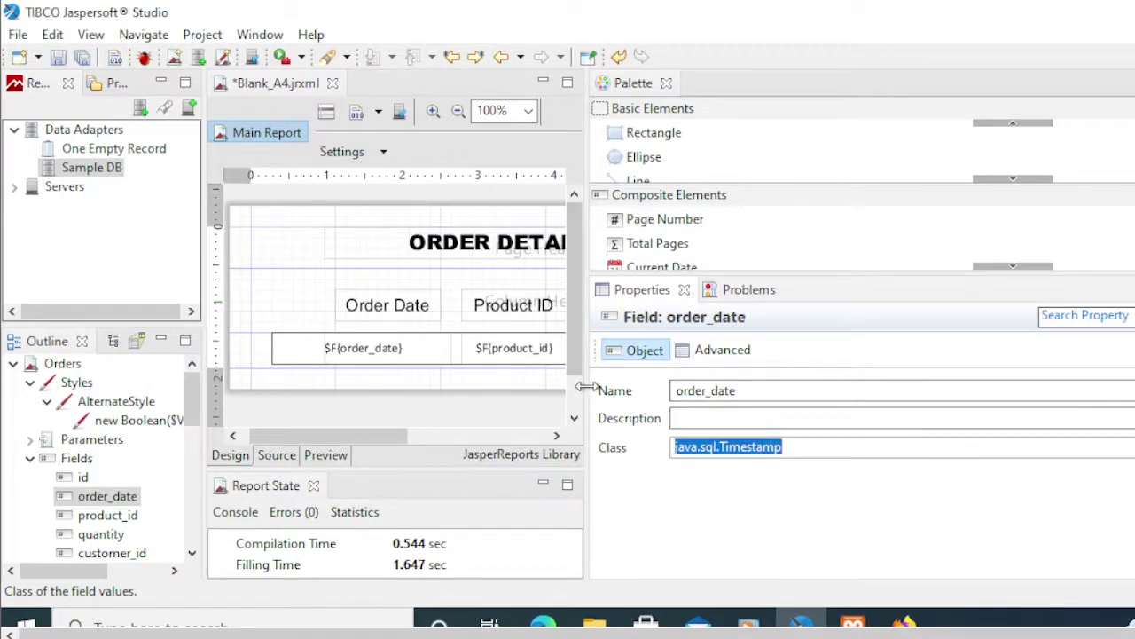
left_click_drag(589, 388, 723, 390)
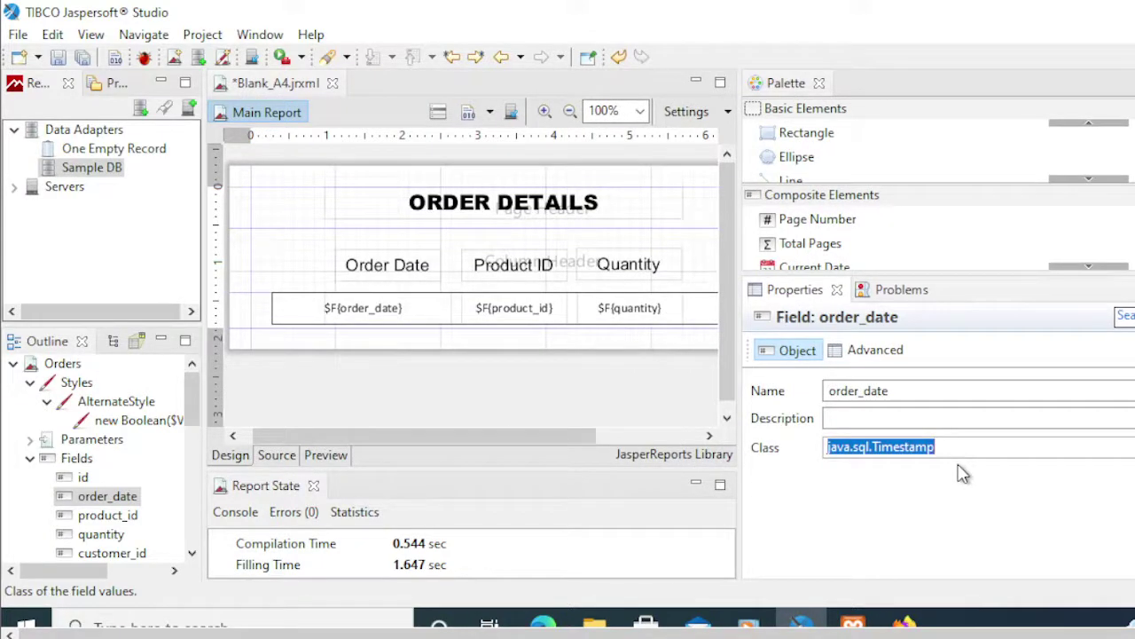
Step: Select the $F{order_date} text field and show its expression and pattern settings
left_click(373, 312)
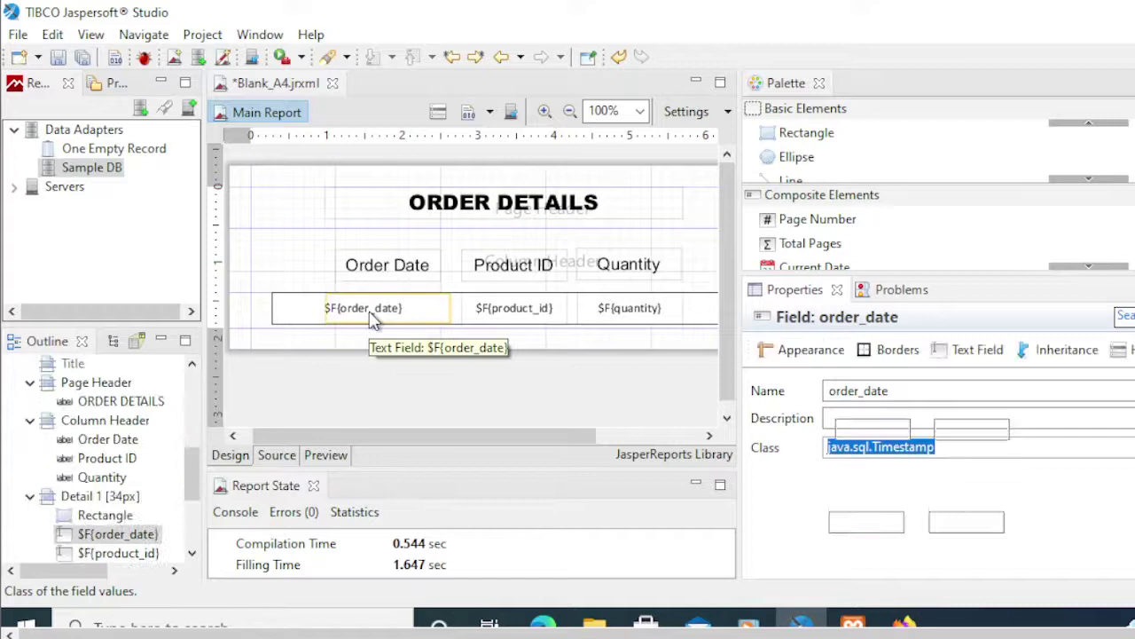
left_click(373, 320)
mouse_move(852, 626)
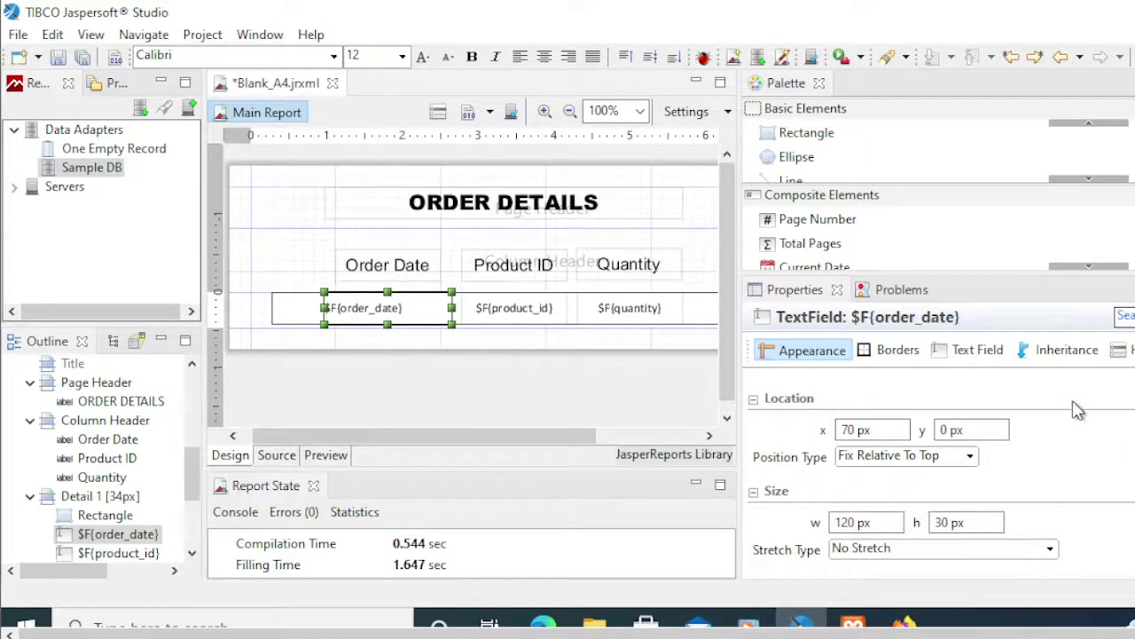
left_click(973, 353)
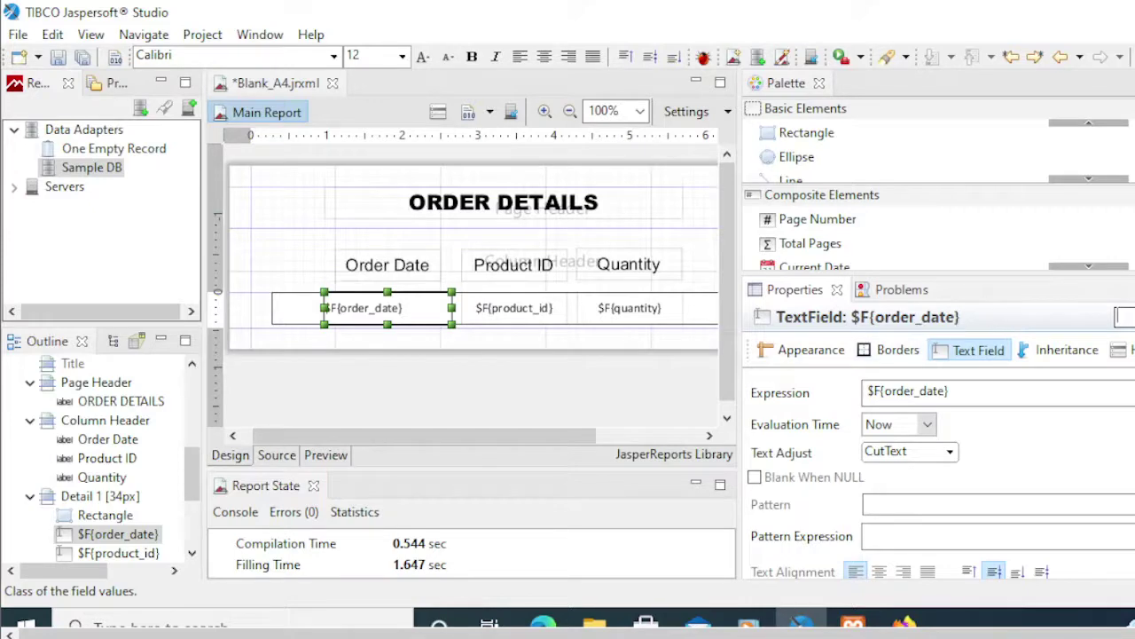
Step: Set the Order Date expression to new SimpleDateFormat("yyyy-MM-dd HH:mm:ss").format($F{order_date})
left_click(1132, 391)
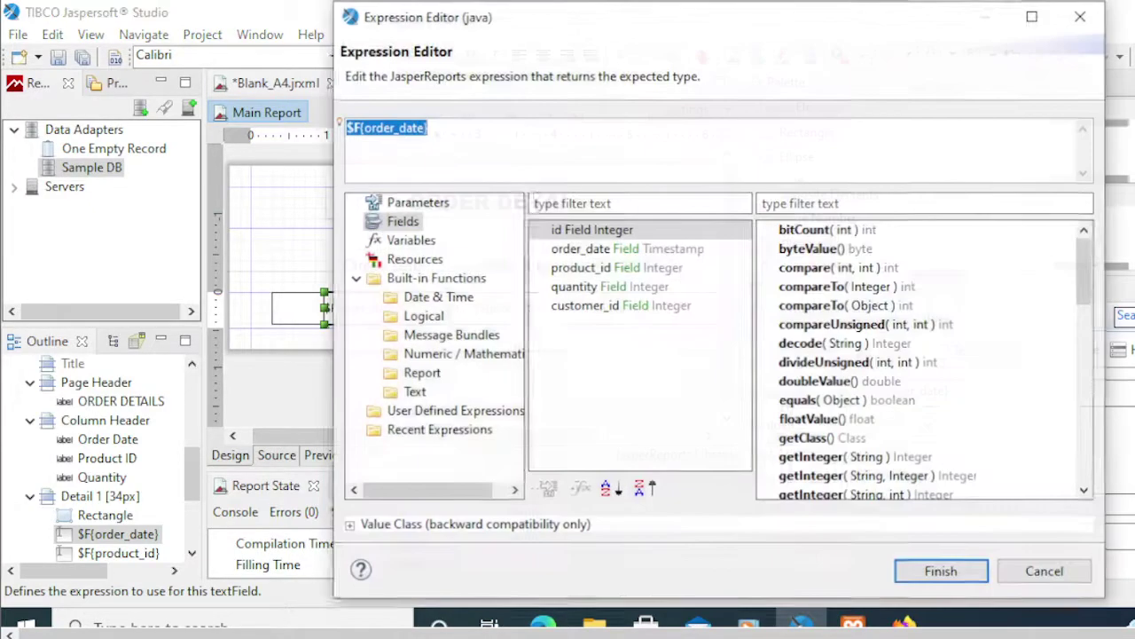
left_click(398, 144)
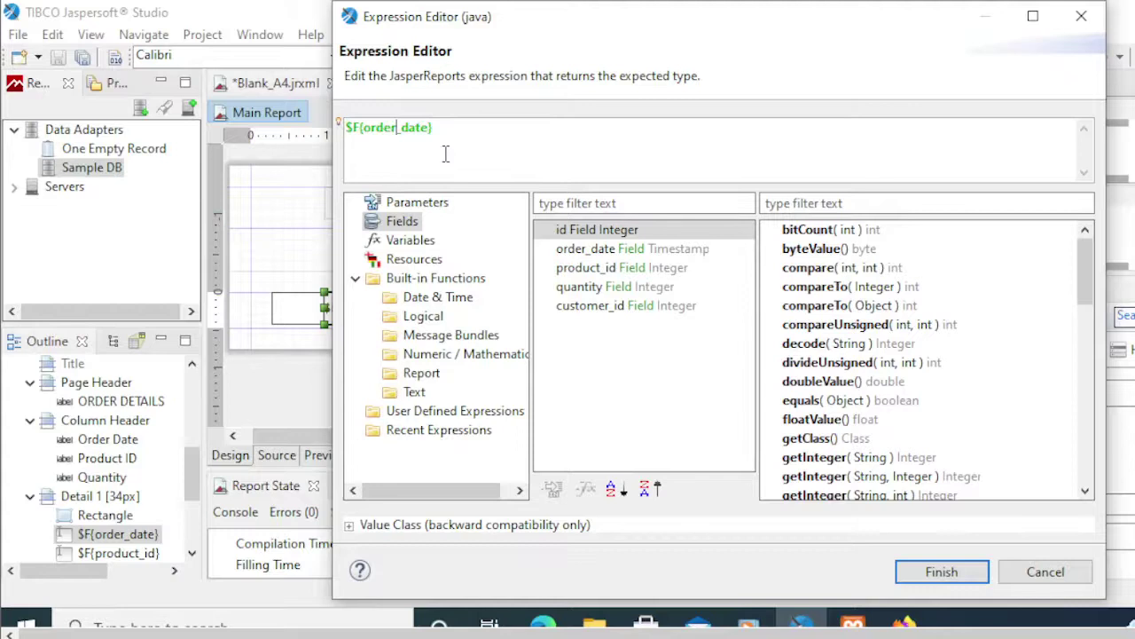
left_click_drag(463, 129, 353, 131)
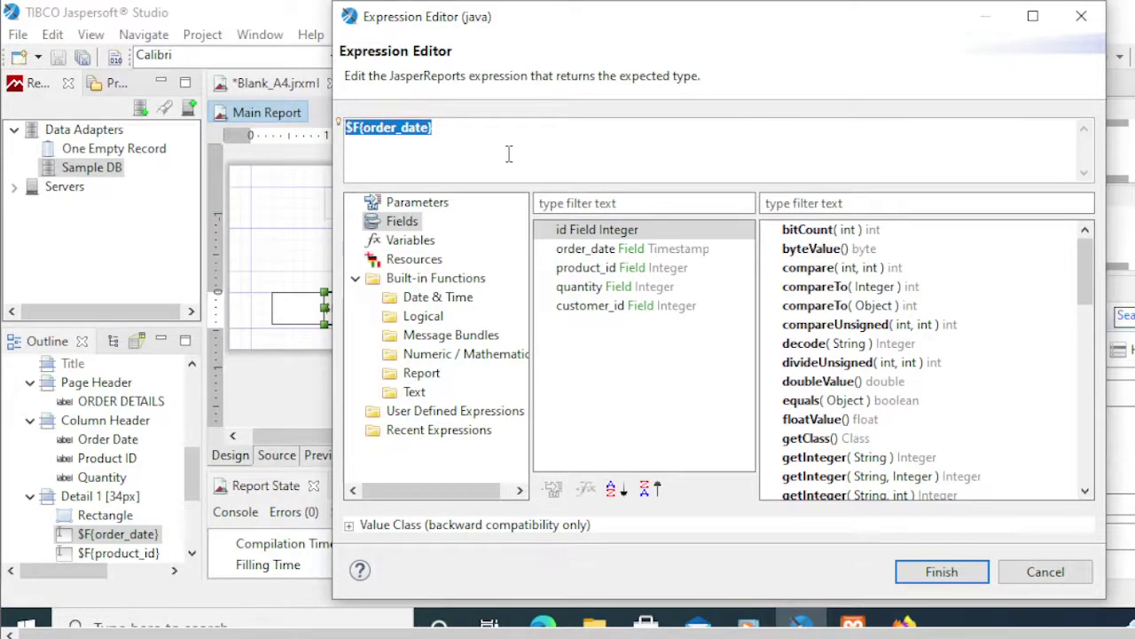
type("new SimpleDateFormat(\"yyyy-MM-dd HH:mm:ss\").format($F{order_date})")
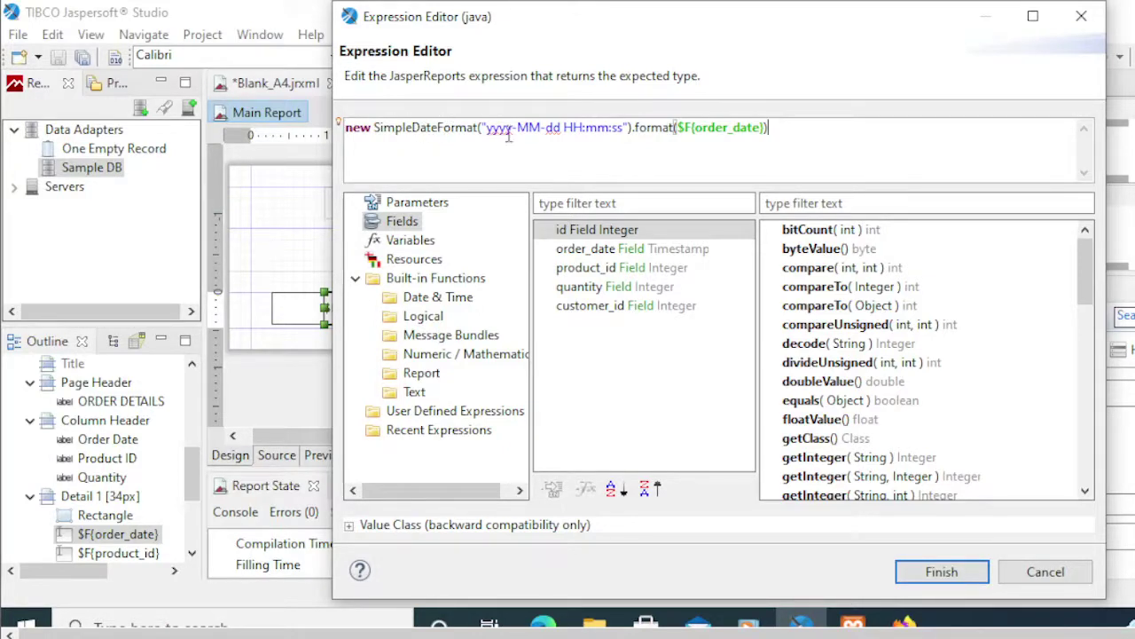
left_click_drag(486, 127, 625, 127)
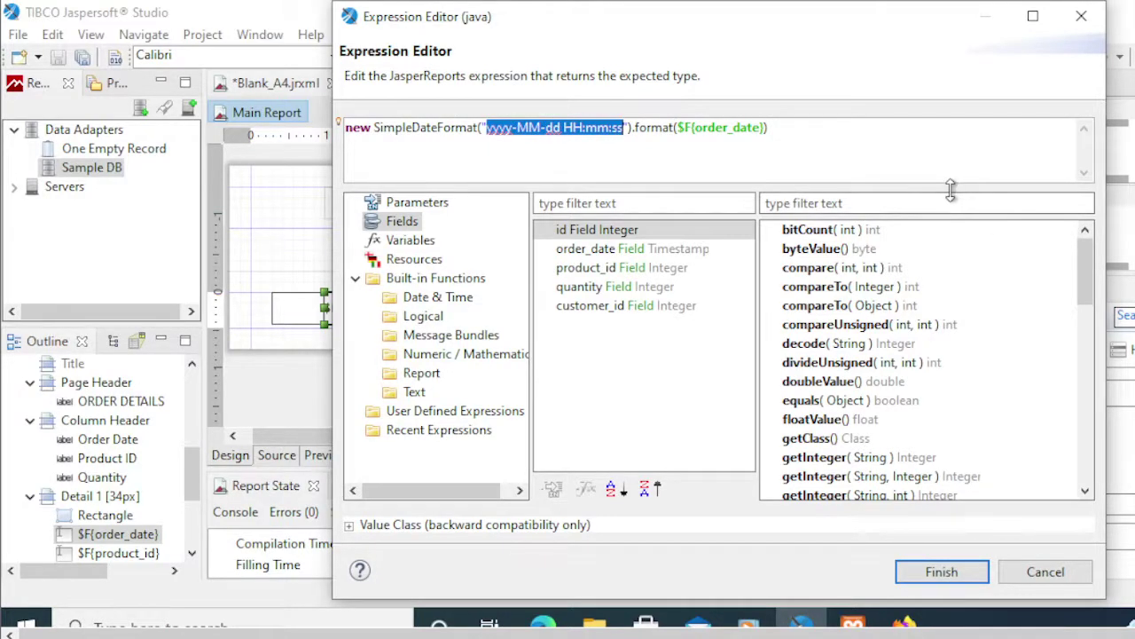
left_click(680, 131)
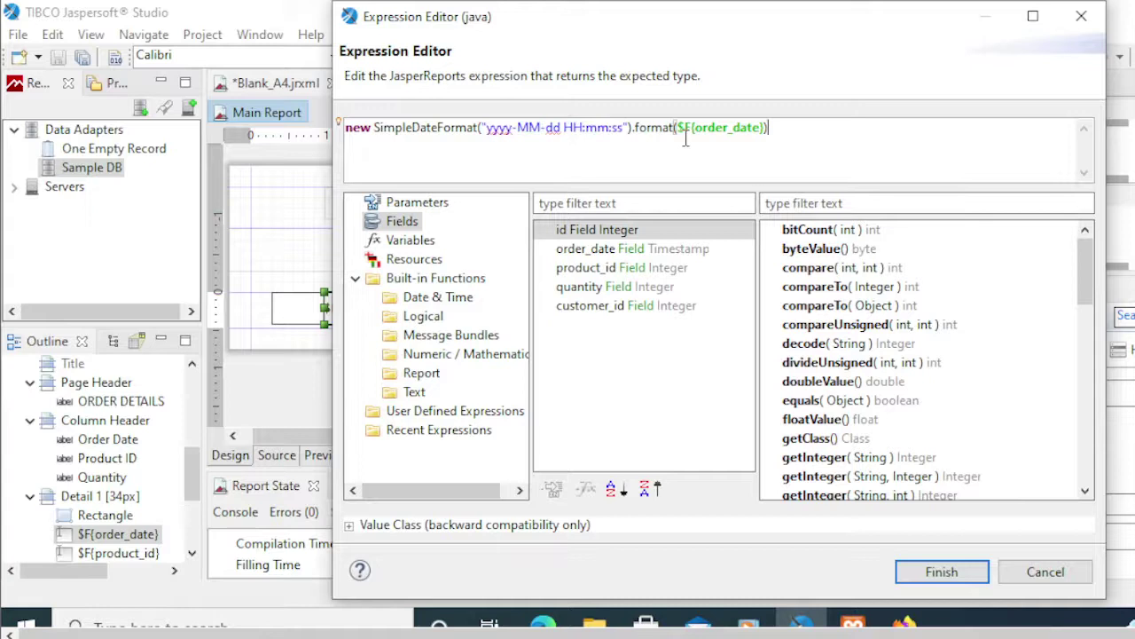
left_click_drag(679, 129, 765, 128)
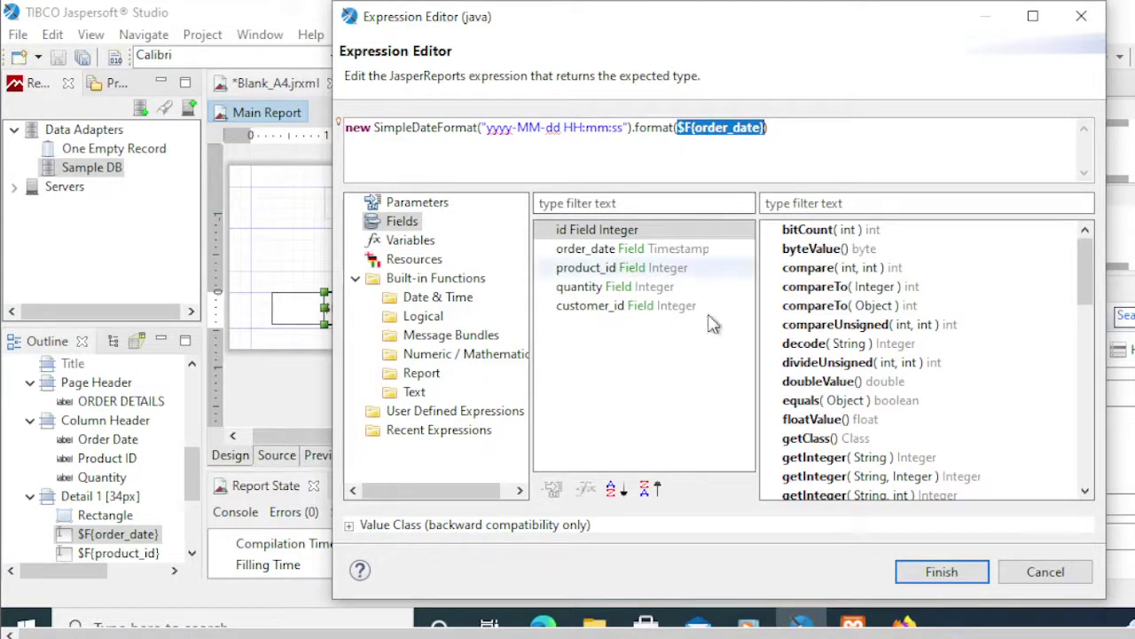
left_click(941, 572)
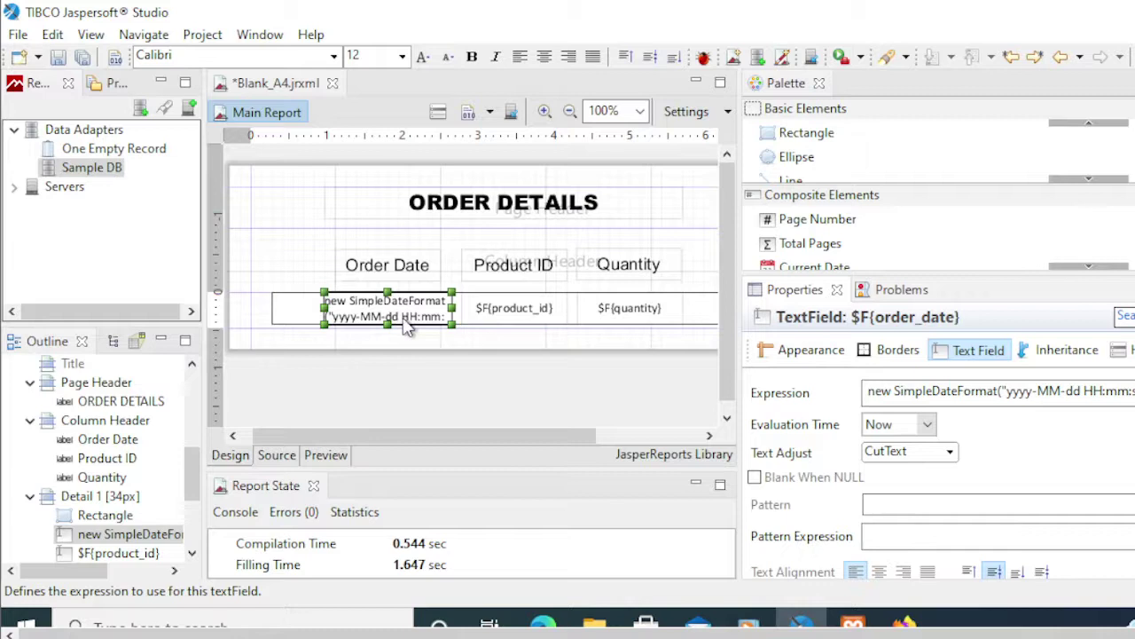
left_click(328, 457)
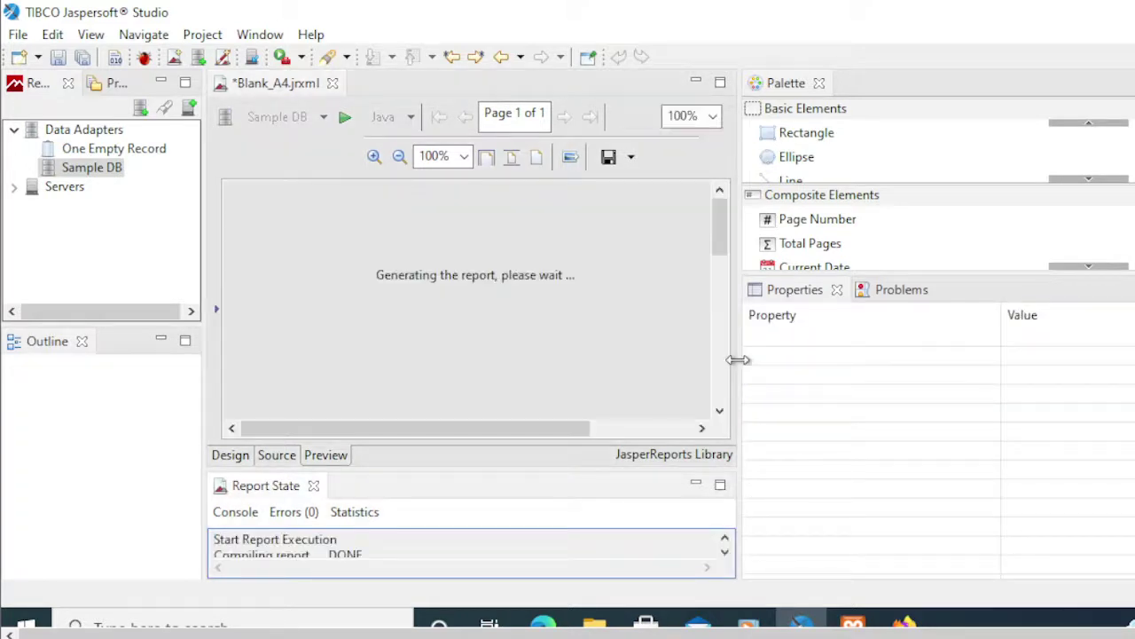
left_click_drag(738, 362, 804, 364)
scroll(573, 295, "down", 2)
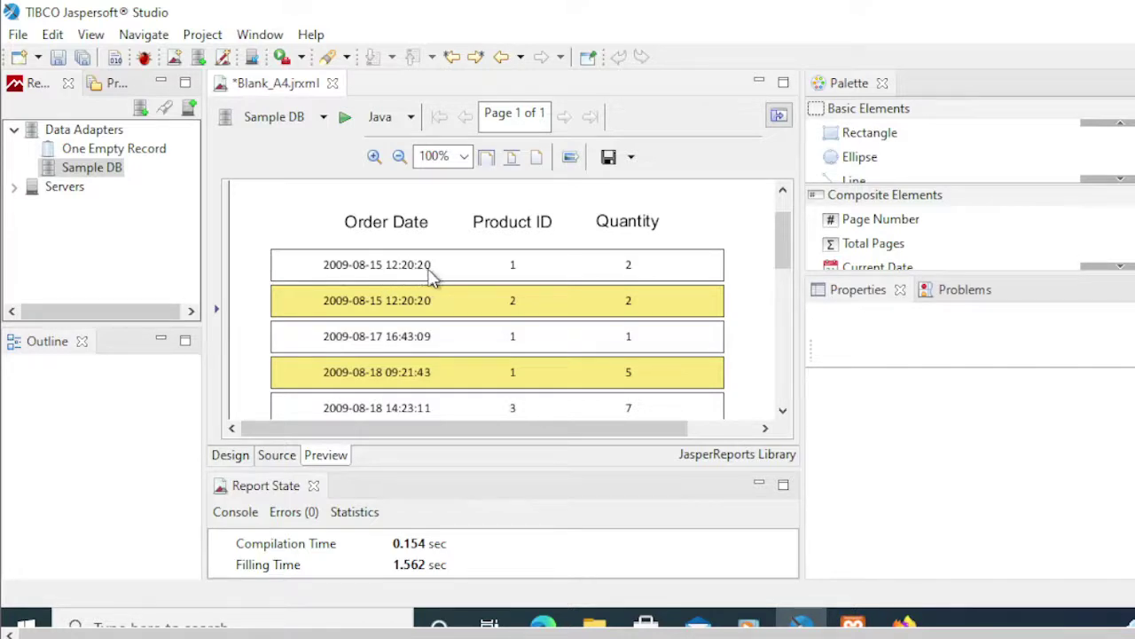
scroll(514, 304, "down", 3)
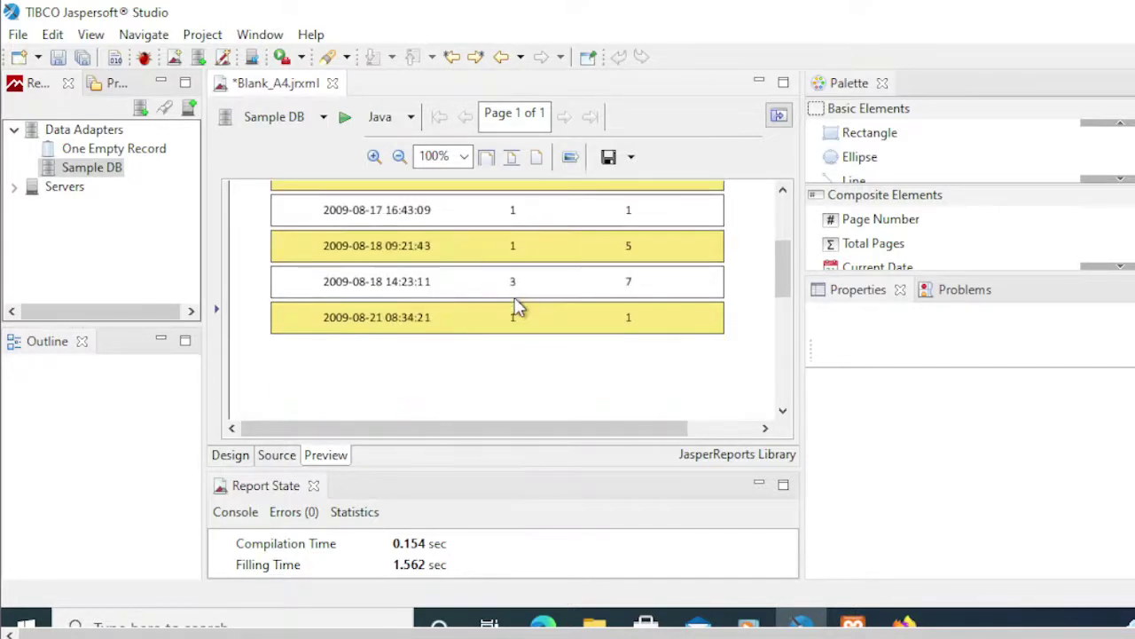
scroll(515, 304, "up", 3)
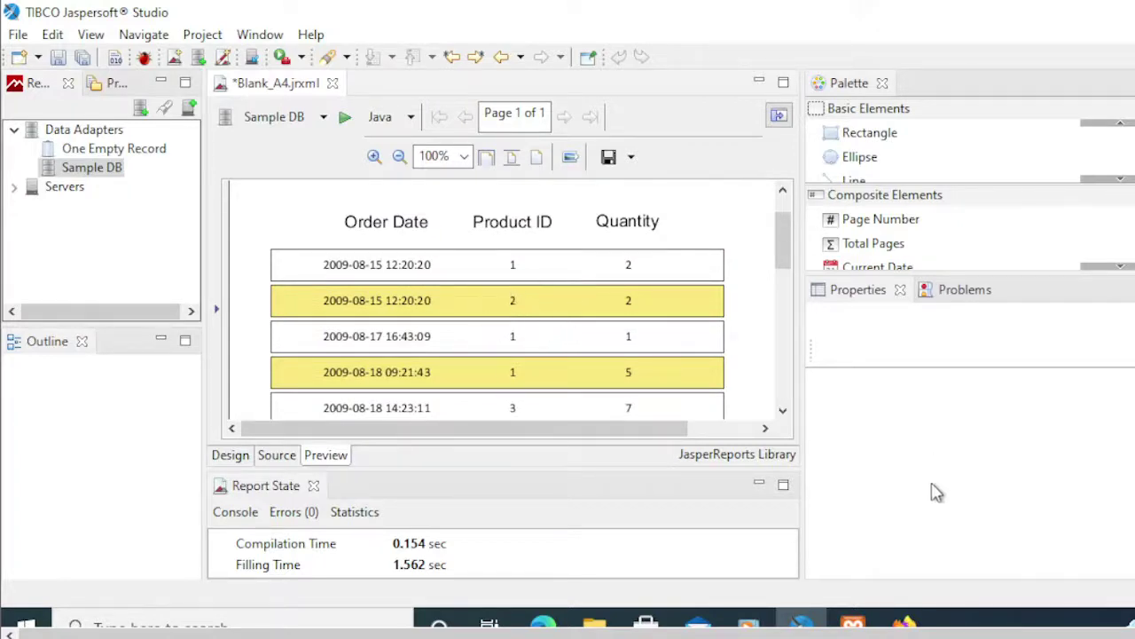
left_click(907, 626)
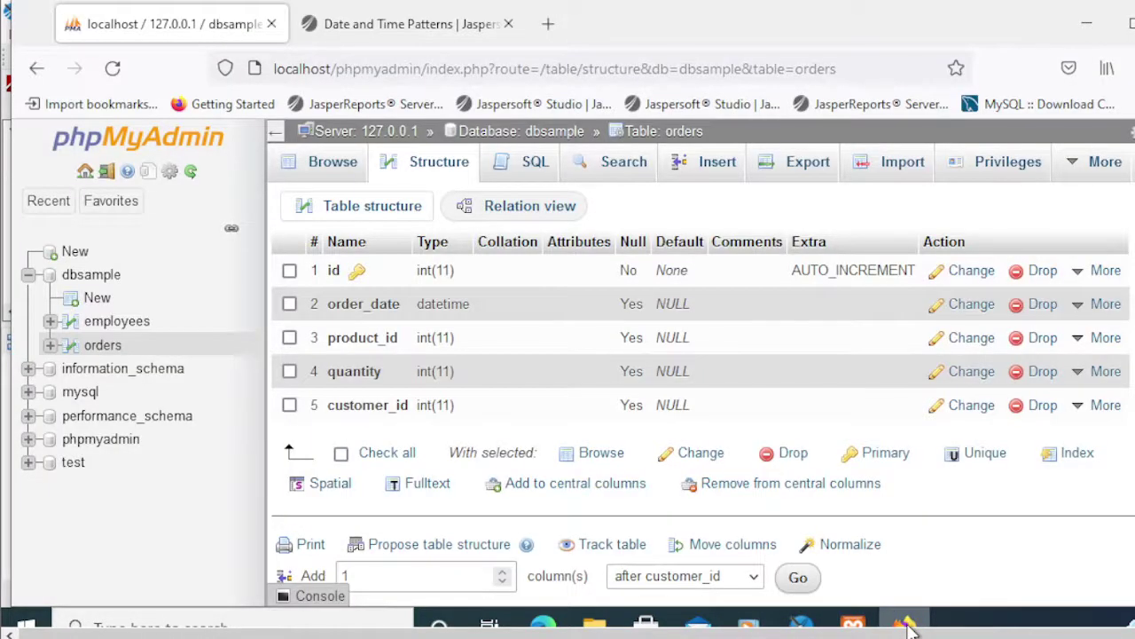
Step: Read through the Date and Time Patterns wiki page's pattern letters and example results
left_click(339, 22)
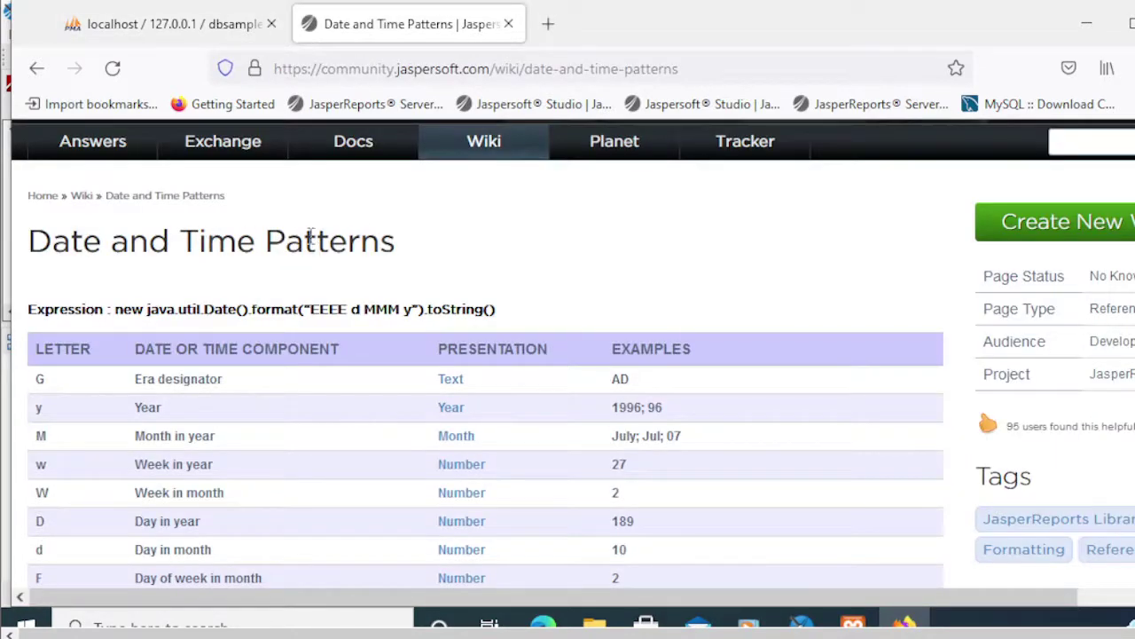
scroll(404, 250, "down", 2)
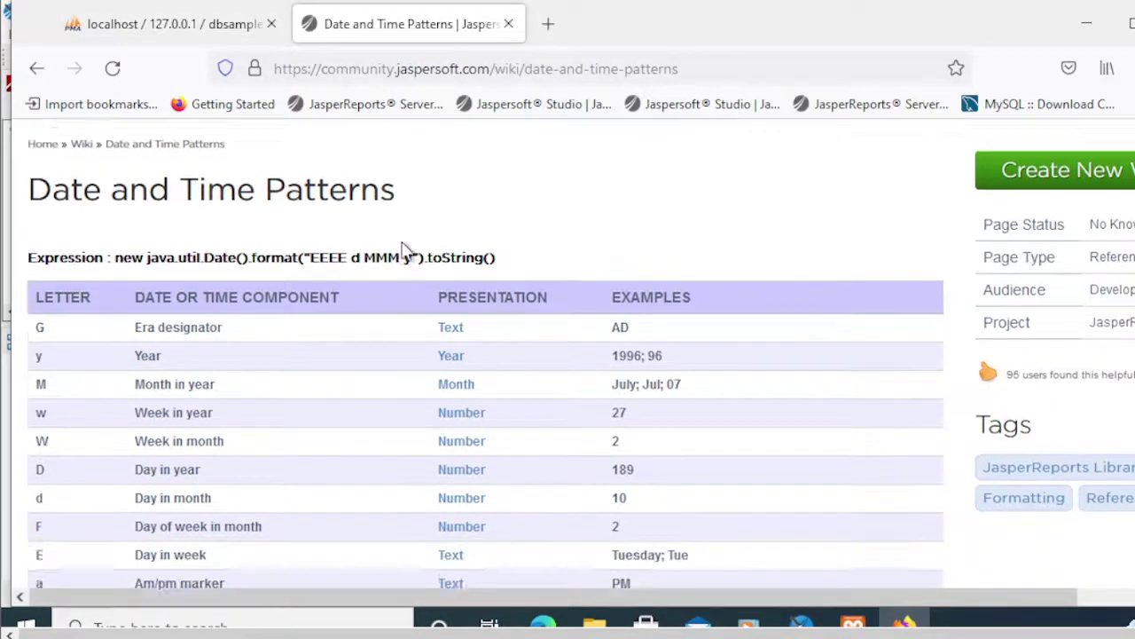
scroll(404, 250, "down", 2)
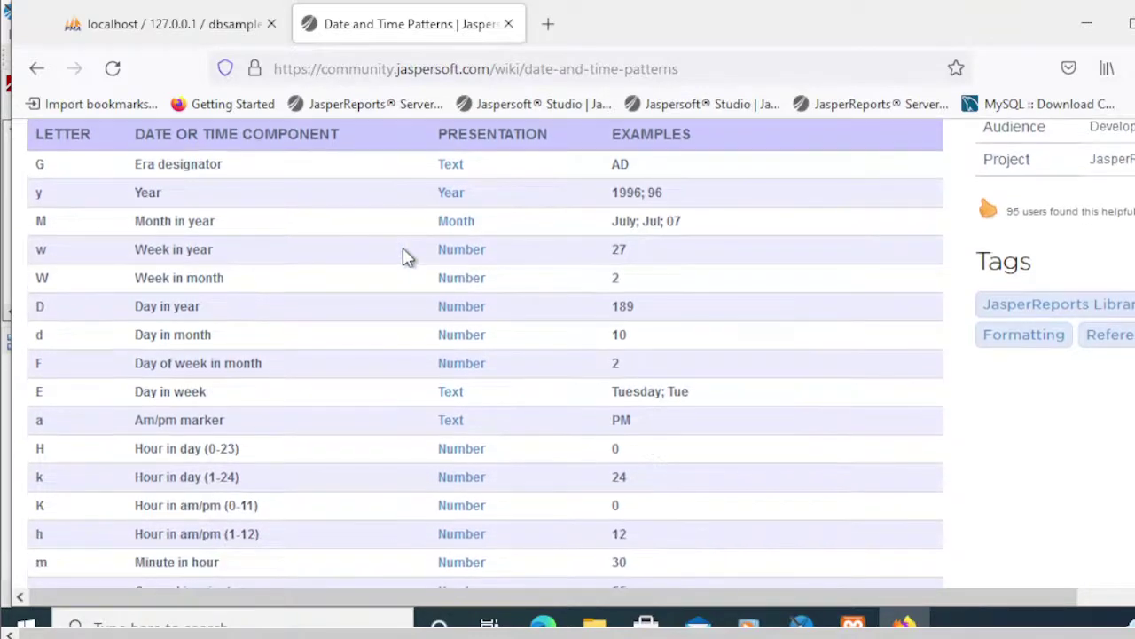
scroll(404, 257, "down", 4)
scroll(407, 257, "down", 4)
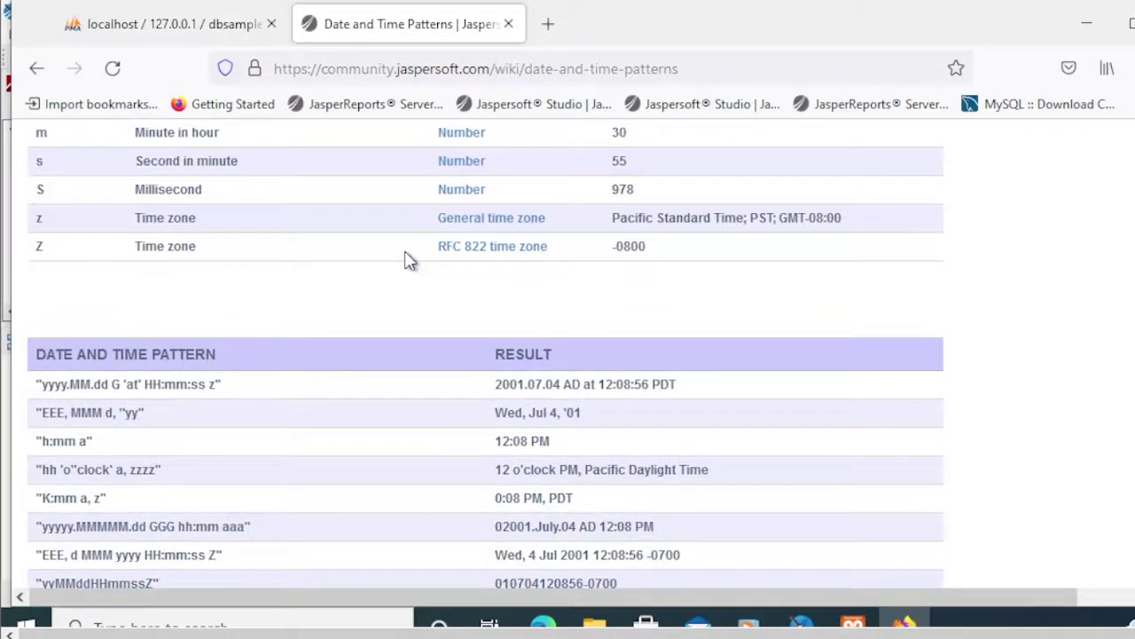
scroll(408, 259, "down", 2)
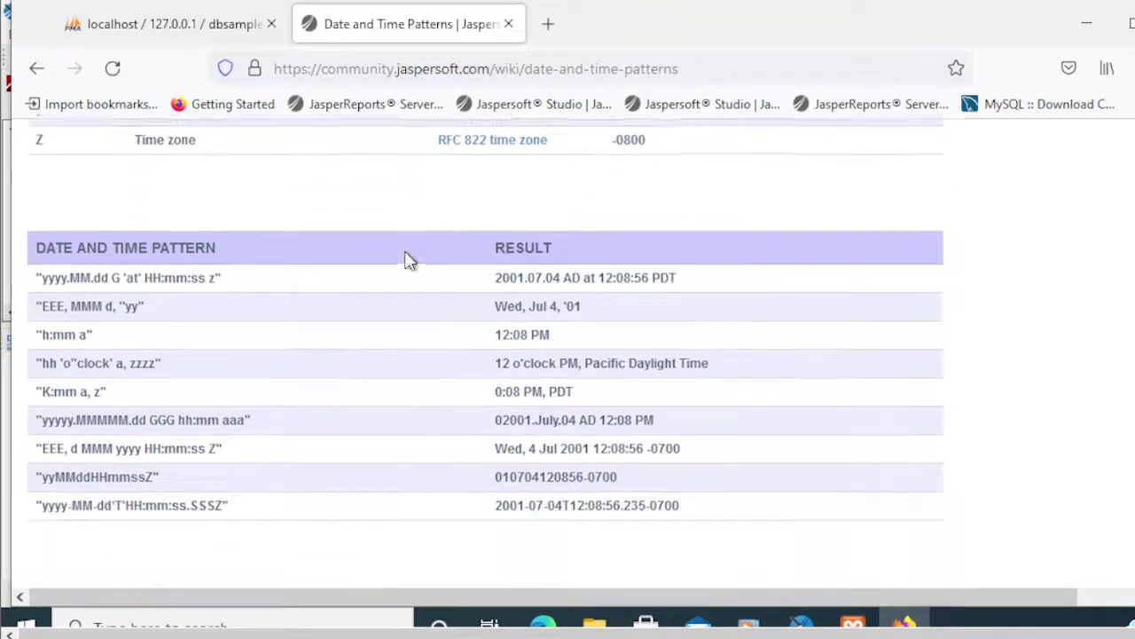
scroll(407, 259, "up", 20)
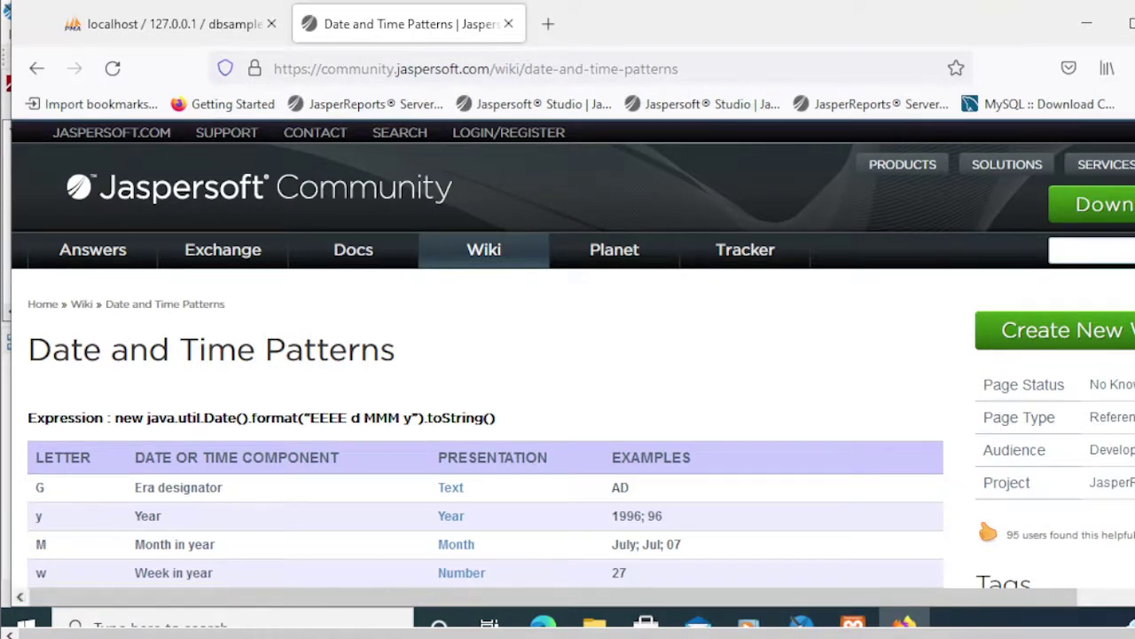
left_click(789, 624)
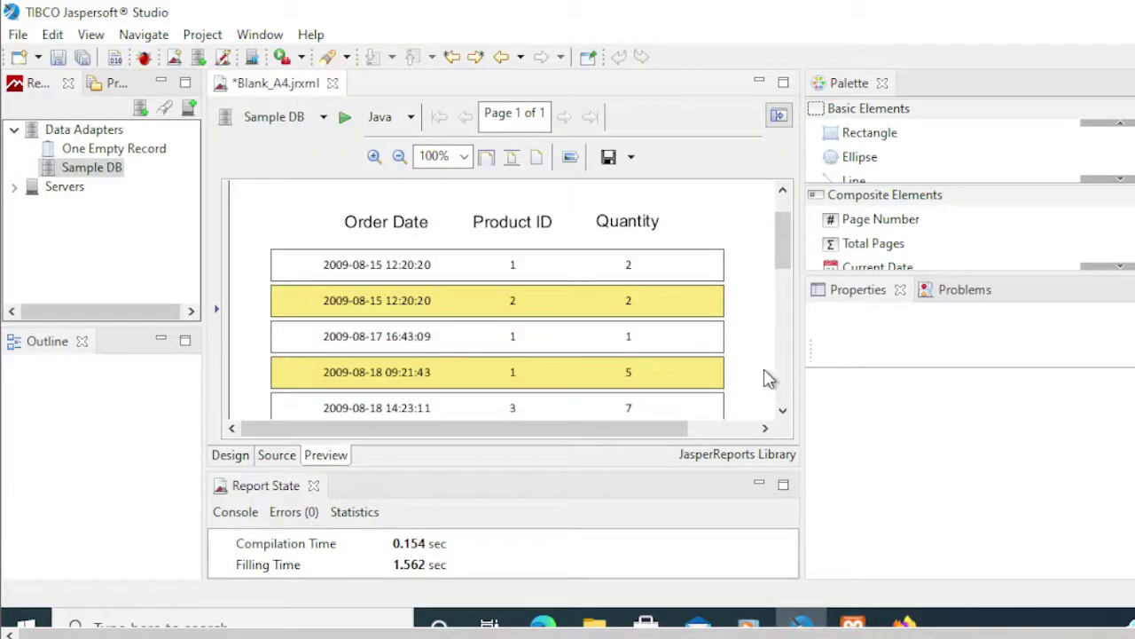